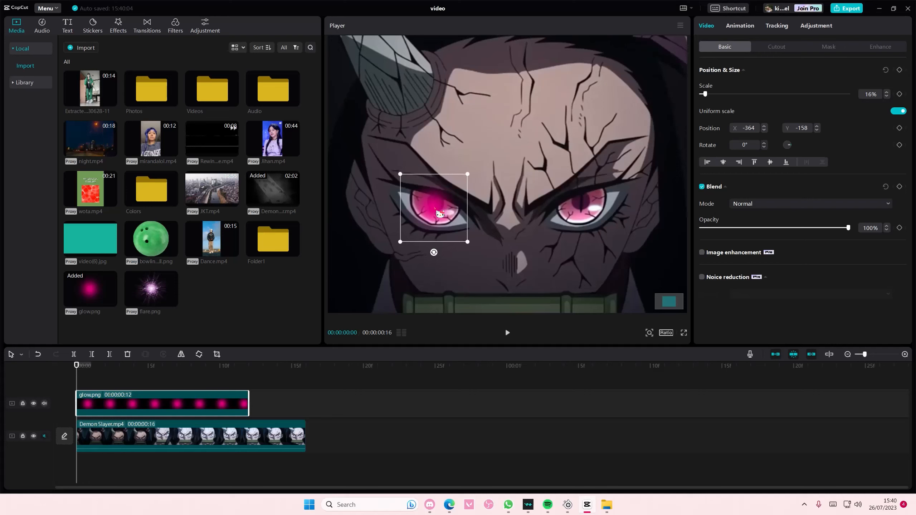
# - Shrink the glow overlay to 10% scale and centre it on the left-hand eye at X -360, Y -151
pyautogui.moveTo(469, 175); pyautogui.dragTo(463, 178)
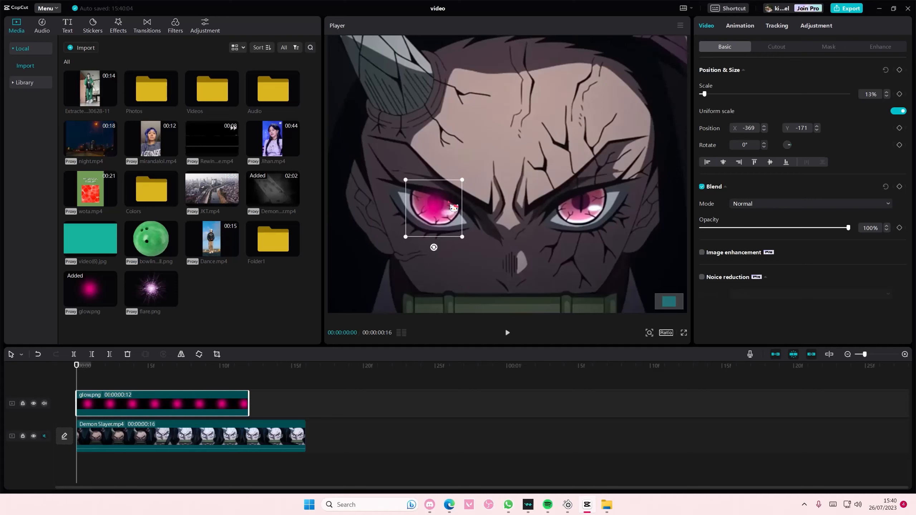
pyautogui.moveTo(447, 208); pyautogui.dragTo(447, 209)
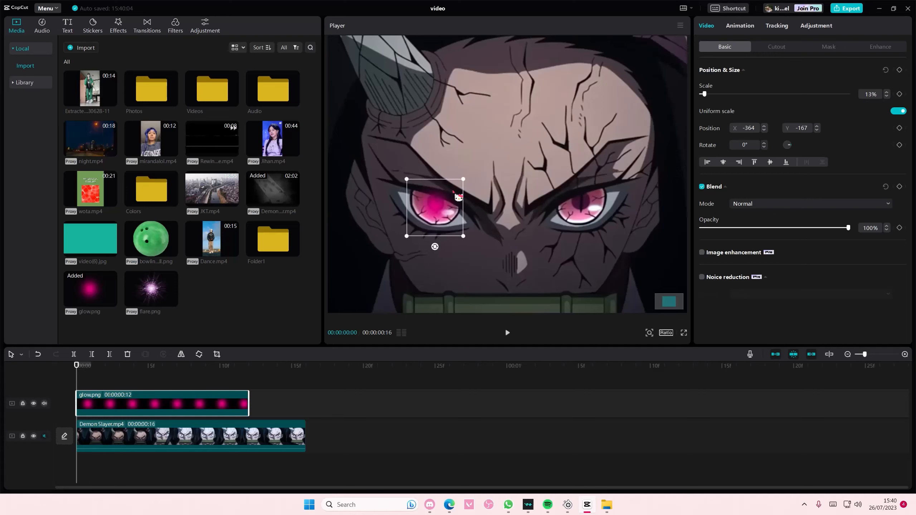
pyautogui.moveTo(463, 179); pyautogui.dragTo(447, 211)
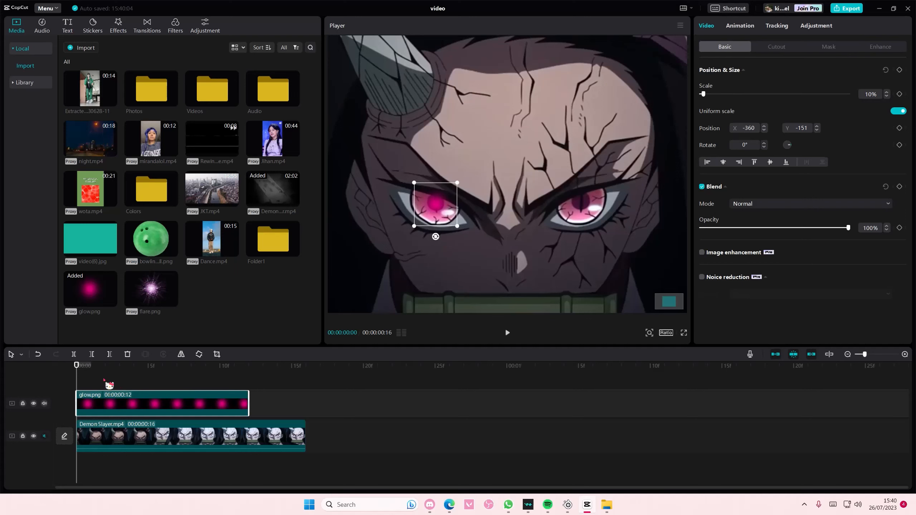
pyautogui.hotkey('ctrl', 'c')
pyautogui.hotkey('ctrl', 'v')
pyautogui.moveTo(433, 216); pyautogui.dragTo(583, 212)
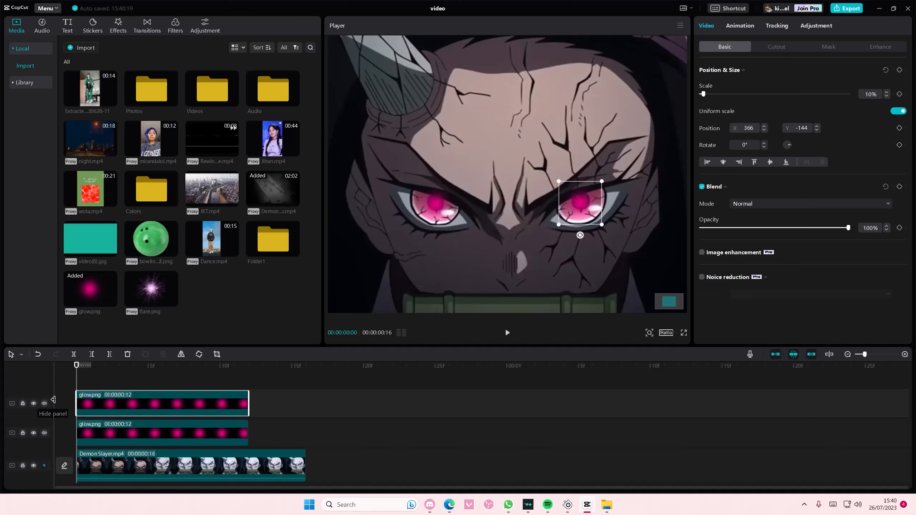
pyautogui.click(94, 439)
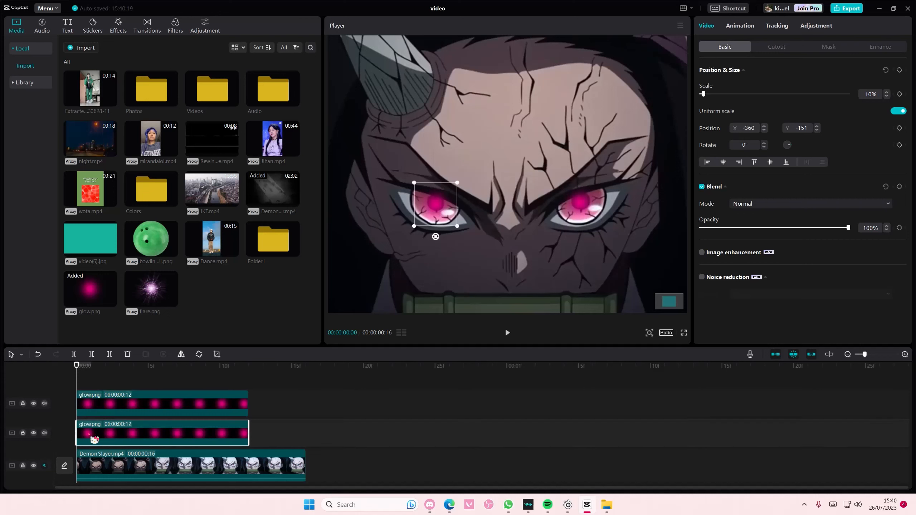
pyautogui.click(168, 398)
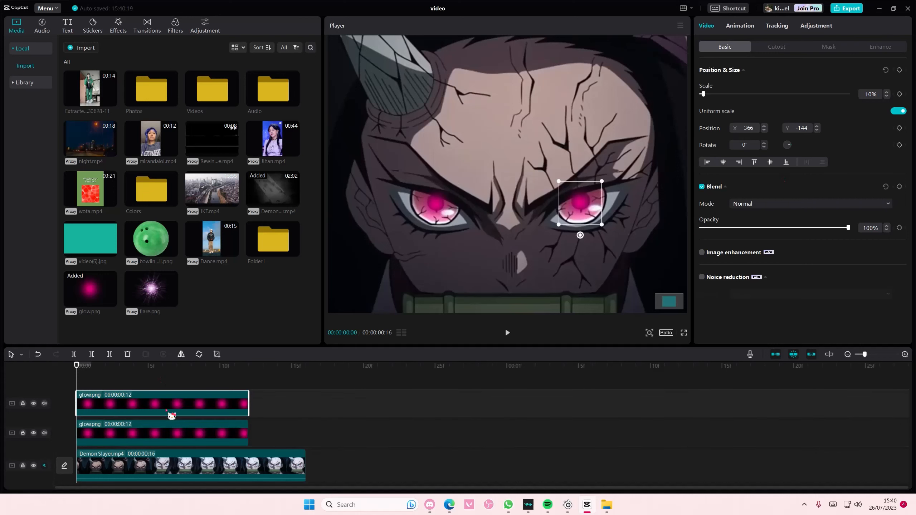
pyautogui.press('Delete')
# - Keyframe the glow's position and size at the first frame, then move it to -367, -154 at frame 2 and -374, -158 at frame 4
pyautogui.click(163, 397)
pyautogui.press('Home')
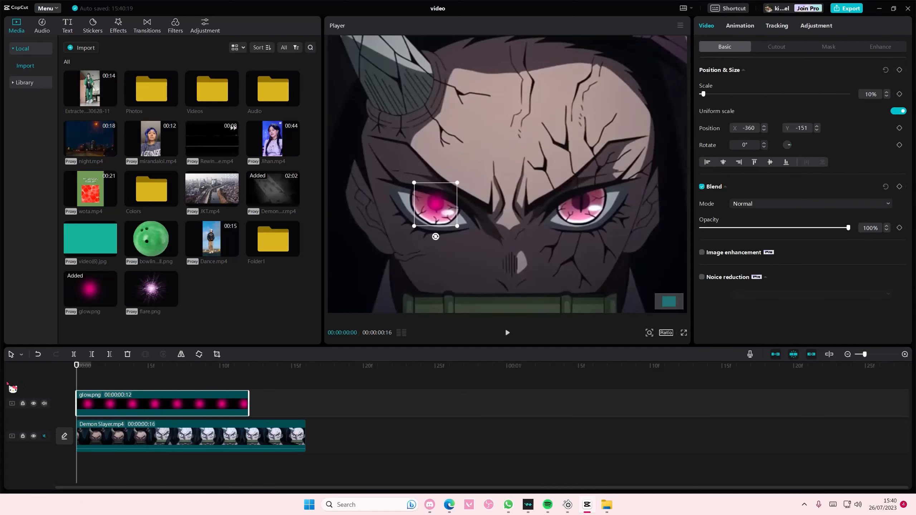
pyautogui.click(900, 71)
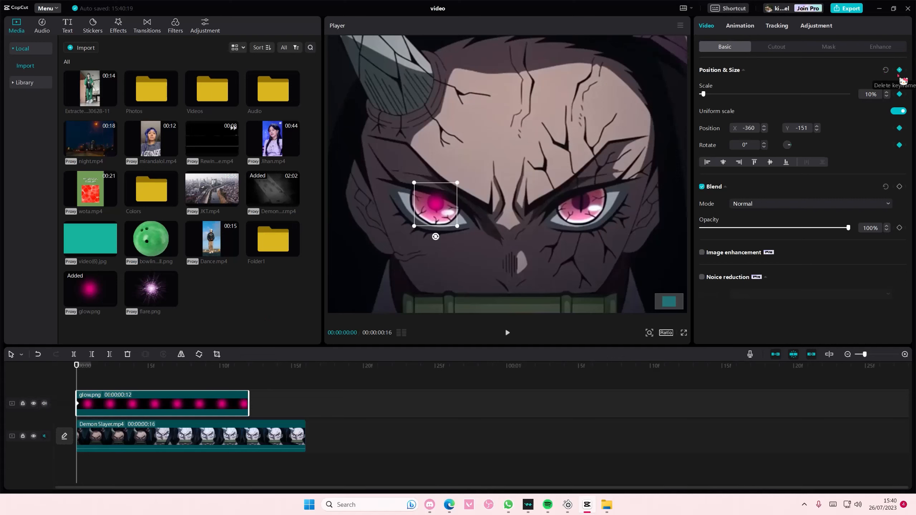
pyautogui.click(105, 384)
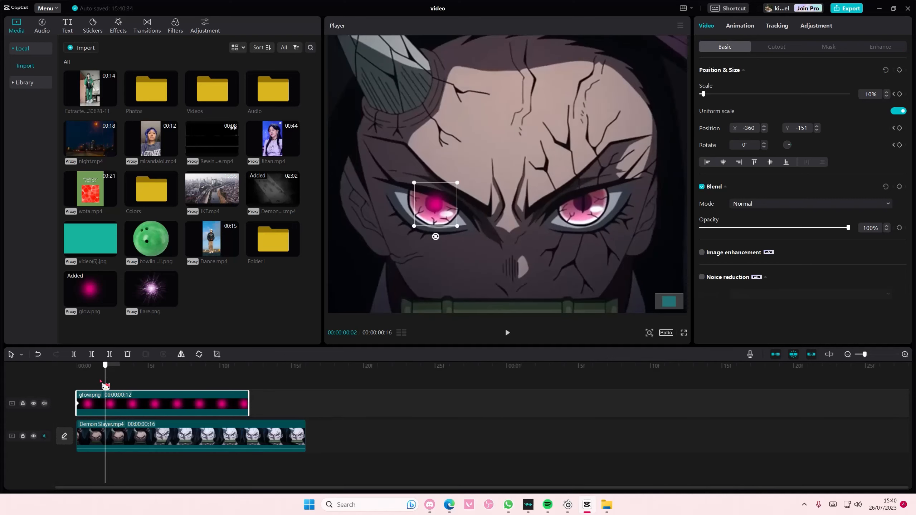
pyautogui.moveTo(433, 212); pyautogui.dragTo(431, 213)
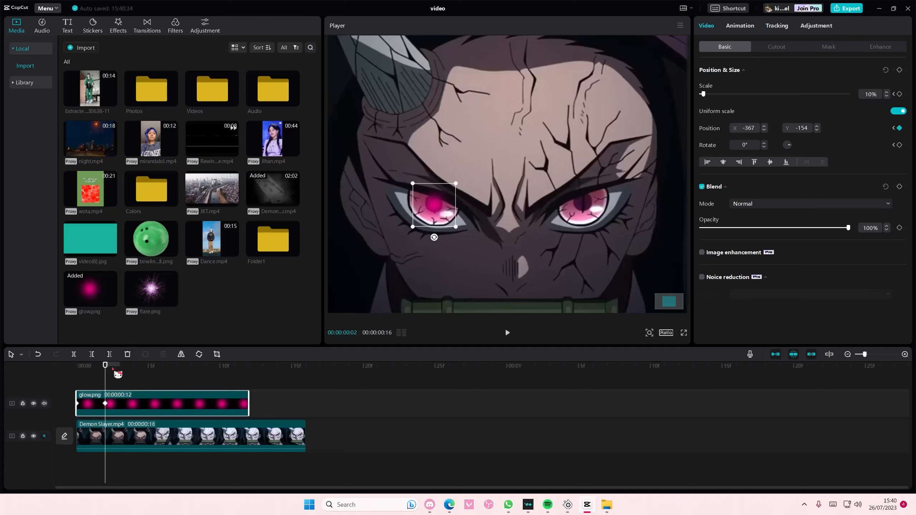
pyautogui.click(134, 379)
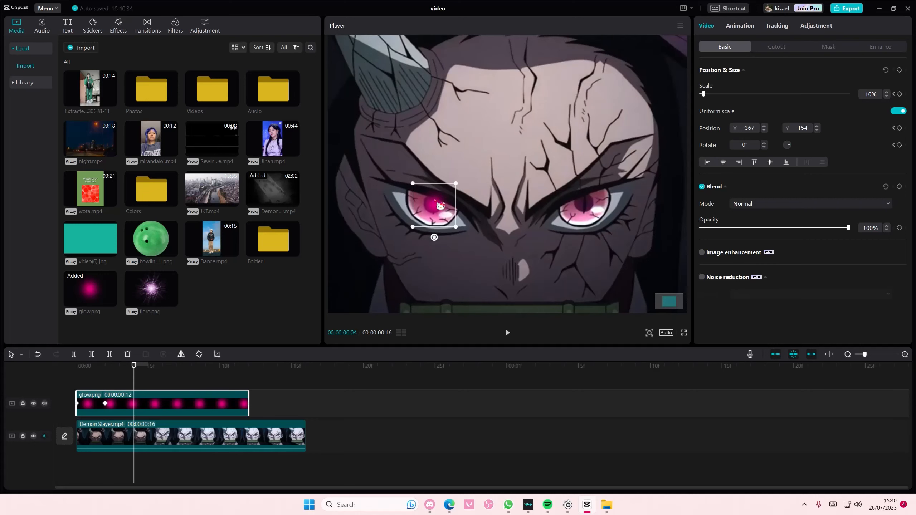
pyautogui.moveTo(438, 209); pyautogui.dragTo(491, 213)
pyautogui.click(148, 382)
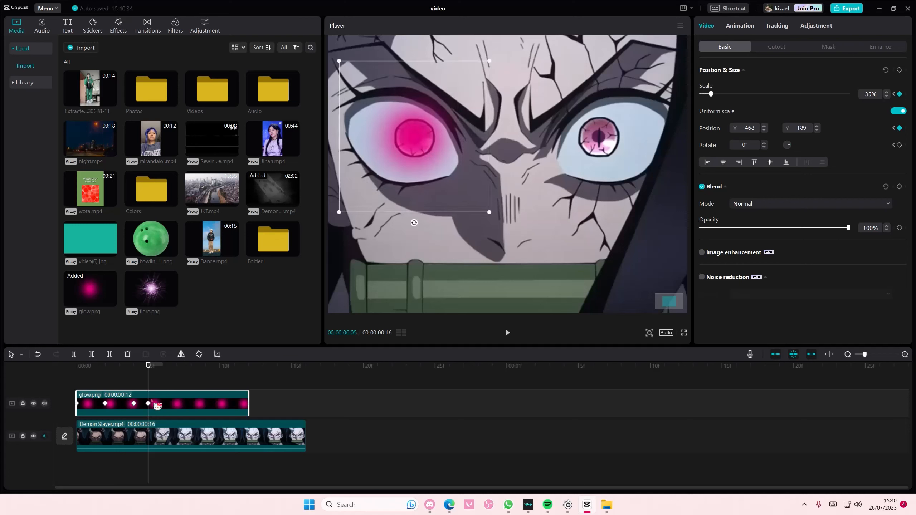
pyautogui.hotkey('ctrl', 'z')
pyautogui.hotkey('ctrl', 'z')
# - Trim the glow clip so that it ends at frame 4, just before the close-up shot
pyautogui.click(139, 379)
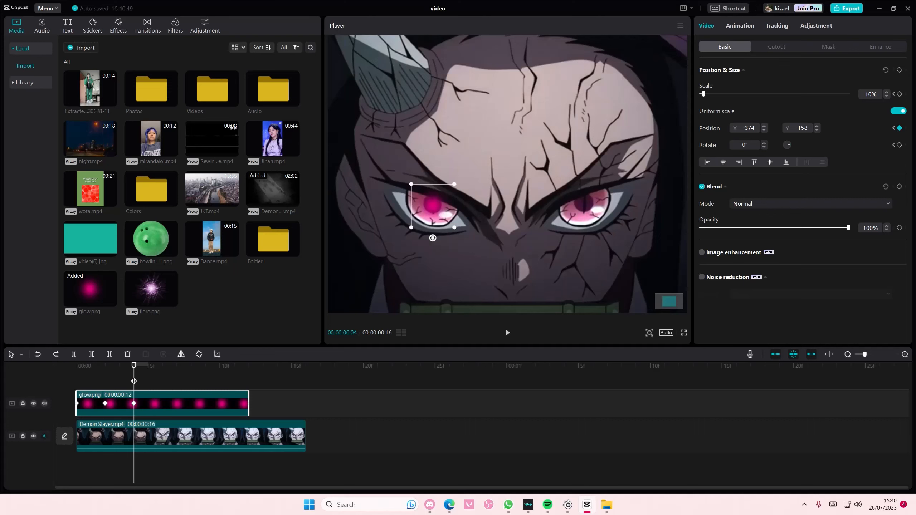
pyautogui.moveTo(865, 354); pyautogui.dragTo(879, 355)
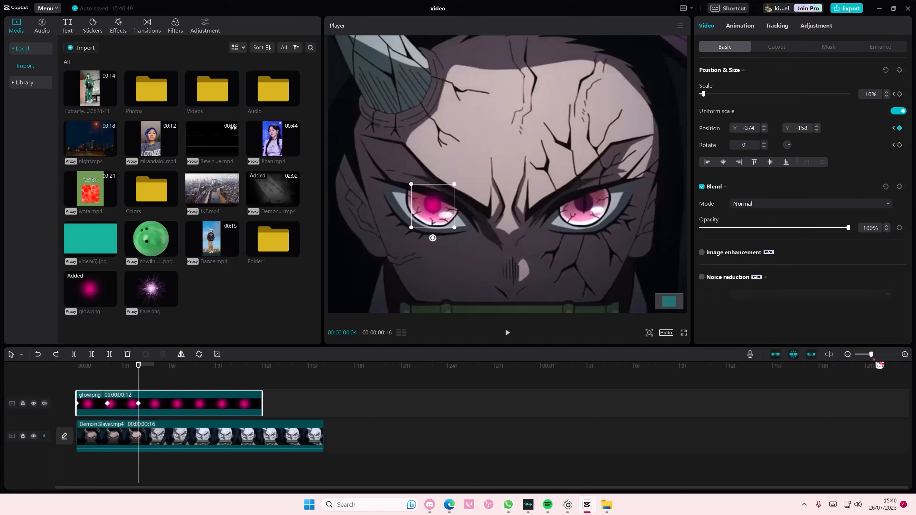
pyautogui.click(166, 387)
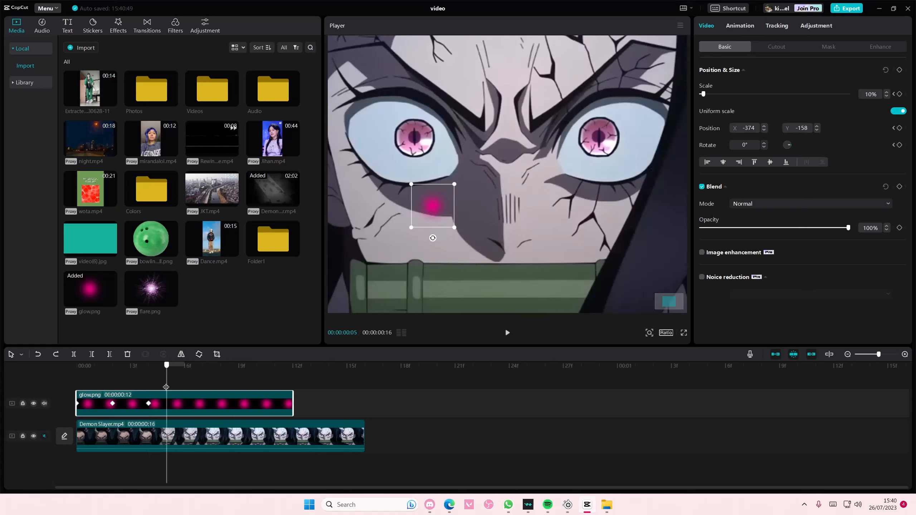
pyautogui.click(160, 388)
pyautogui.moveTo(293, 401); pyautogui.dragTo(146, 393)
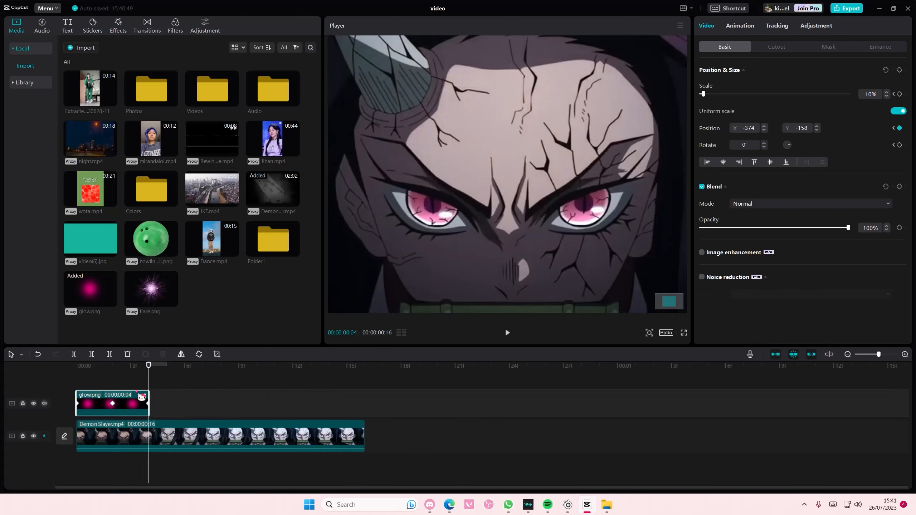
# - Add a second glow.png clip after the first, scale it to 25% and place it over the left-hand eye at X -461, Y 177
pyautogui.moveTo(99, 295); pyautogui.dragTo(155, 417)
pyautogui.click(166, 386)
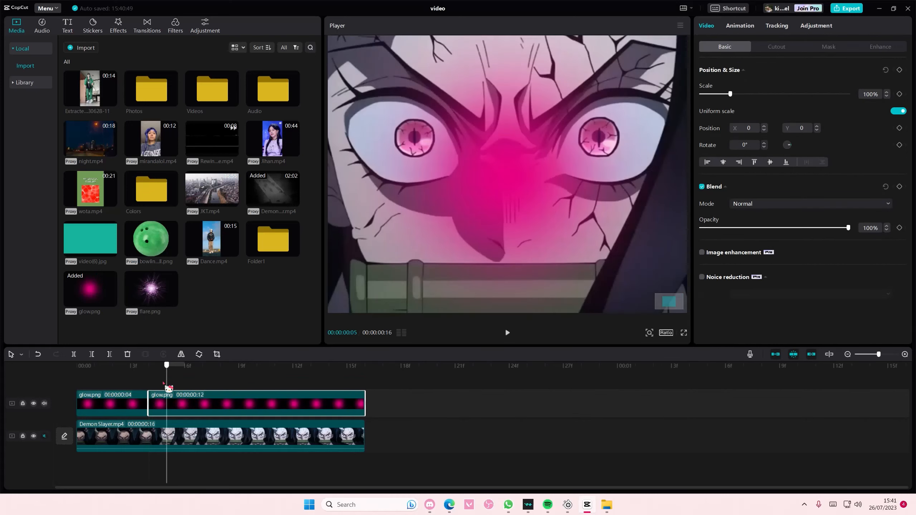
pyautogui.moveTo(483, 205); pyautogui.dragTo(406, 186)
pyautogui.moveTo(731, 95); pyautogui.dragTo(714, 102)
pyautogui.moveTo(448, 144); pyautogui.dragTo(430, 127)
pyautogui.moveTo(514, 49); pyautogui.dragTo(467, 90)
pyautogui.moveTo(421, 145); pyautogui.dragTo(427, 144)
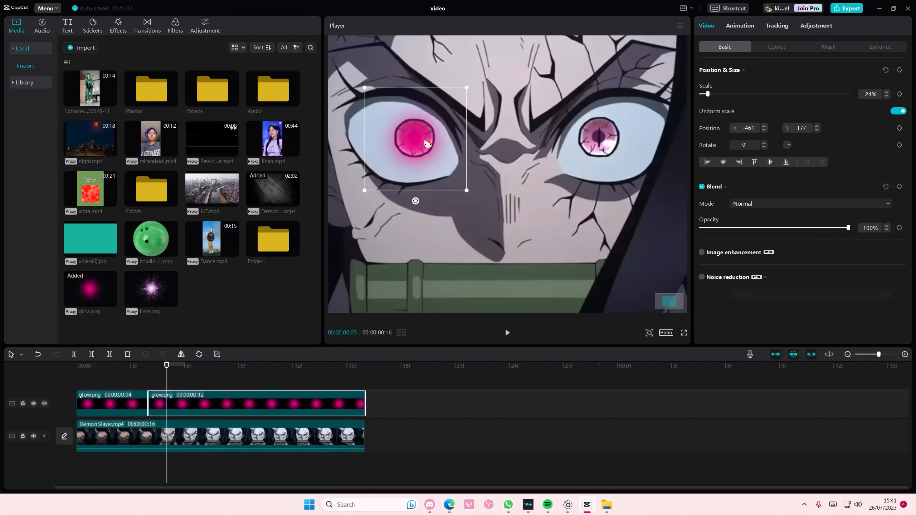
pyautogui.moveTo(466, 191); pyautogui.dragTo(469, 194)
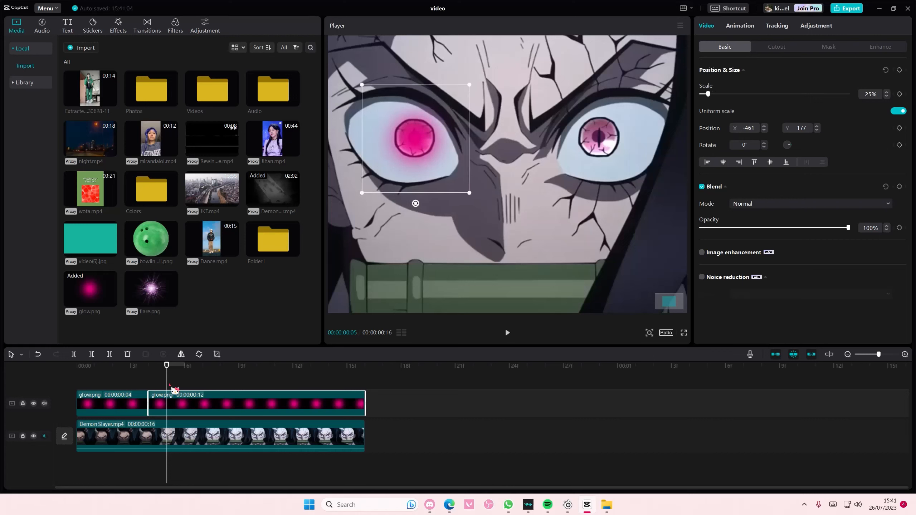
# - Fade in the second glow clip with opacity keyframes of 0% at frame 4 and 100% at frame 5
pyautogui.moveTo(174, 390)
pyautogui.mouseDown()
pyautogui.moveTo(157, 390)
pyautogui.moveTo(177, 394)
pyautogui.mouseUp()
pyautogui.click(164, 386)
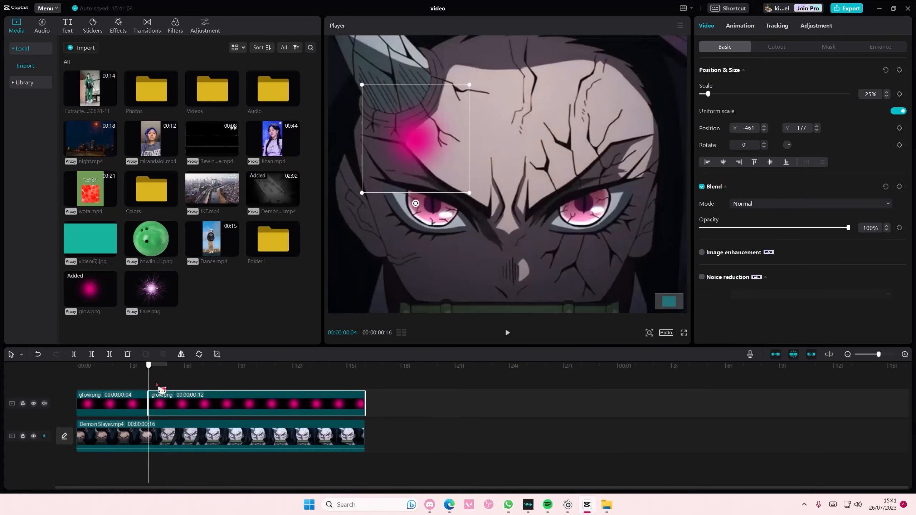
pyautogui.click(899, 227)
pyautogui.moveTo(833, 233); pyautogui.dragTo(700, 233)
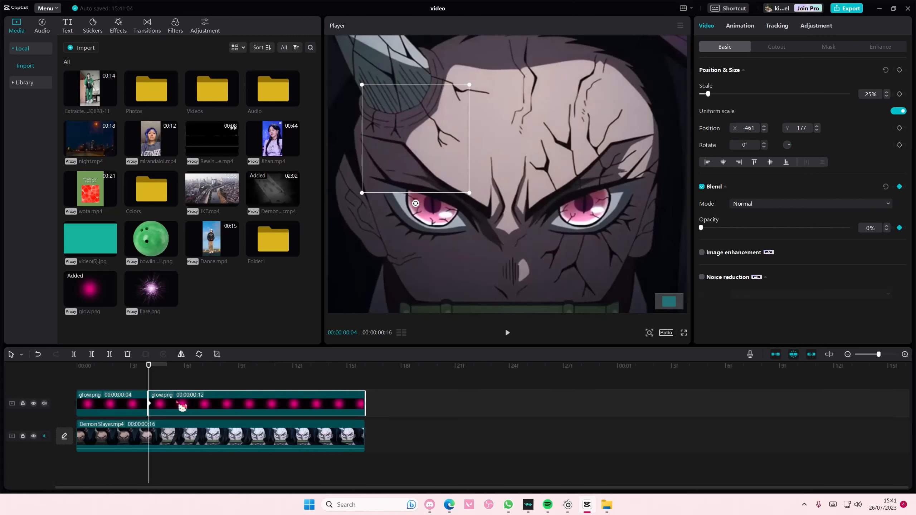
pyautogui.click(165, 376)
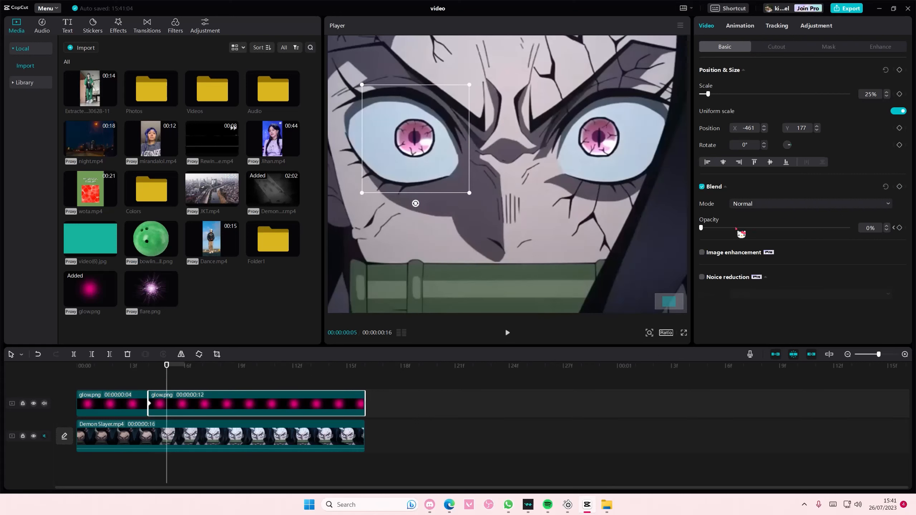
pyautogui.moveTo(737, 229); pyautogui.dragTo(865, 239)
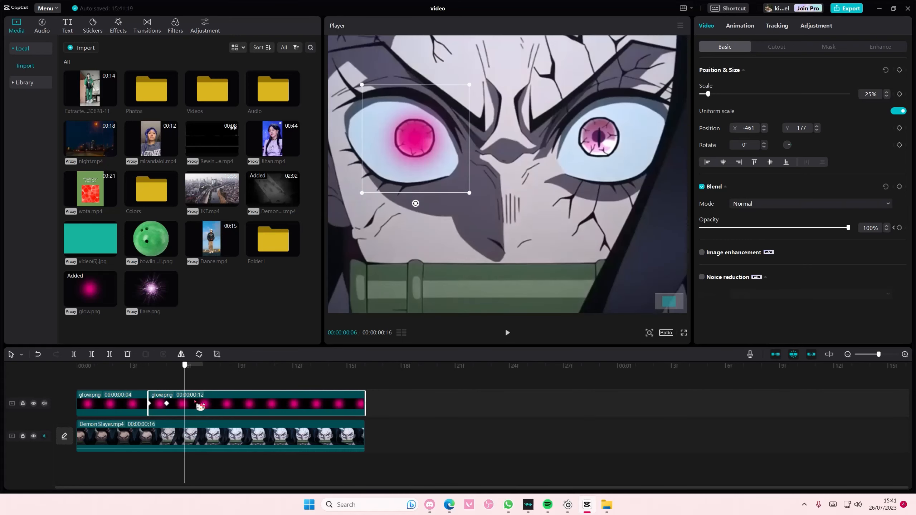
# - Keyframe the second glow at frame 6 and make it follow the eye at frames 7, 9, 10 and 13, using -457, 133 and -443, 112 at frames 9 and 10
pyautogui.click(900, 70)
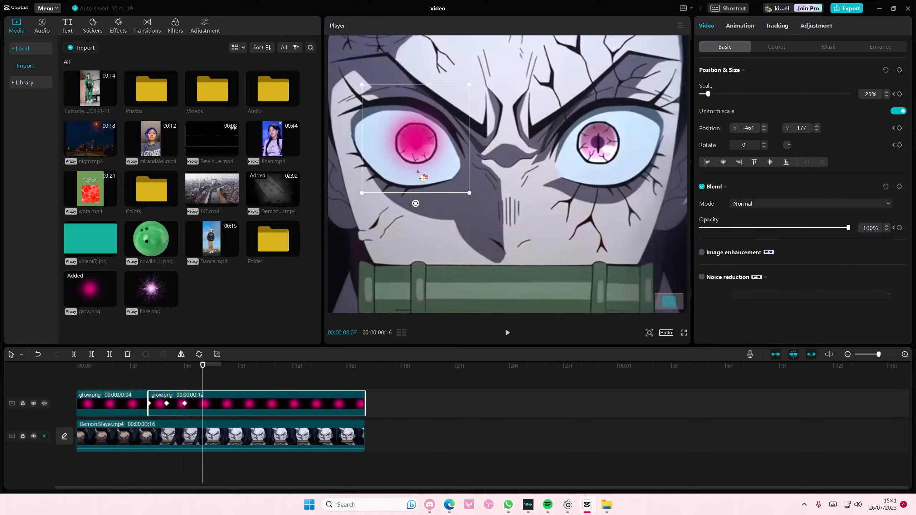
pyautogui.moveTo(419, 172); pyautogui.dragTo(418, 178)
pyautogui.moveTo(211, 372); pyautogui.dragTo(250, 378)
pyautogui.moveTo(419, 165); pyautogui.dragTo(420, 167)
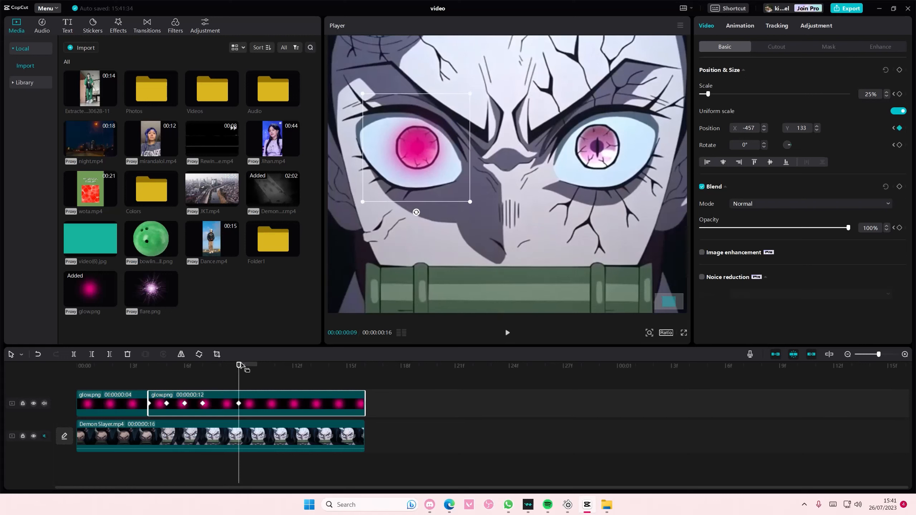
pyautogui.moveTo(239, 365); pyautogui.dragTo(260, 372)
pyautogui.moveTo(415, 165); pyautogui.dragTo(420, 165)
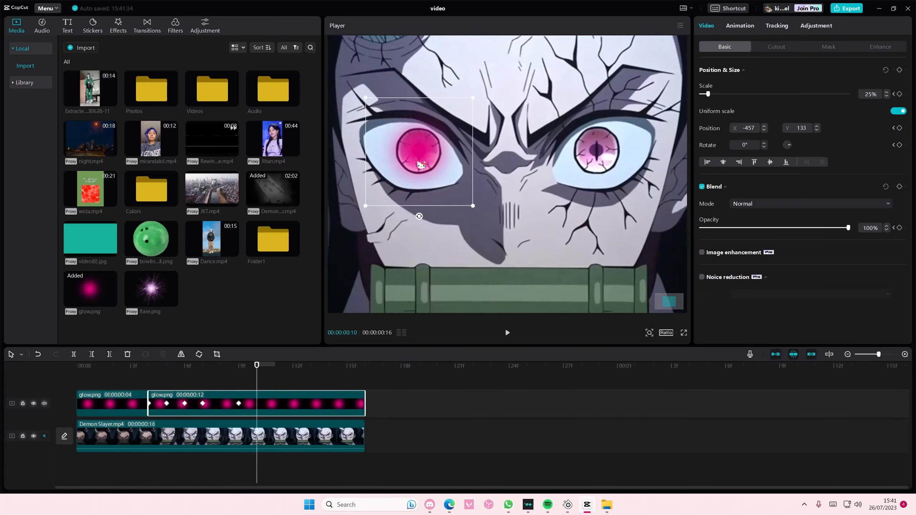
pyautogui.moveTo(266, 377); pyautogui.dragTo(313, 381)
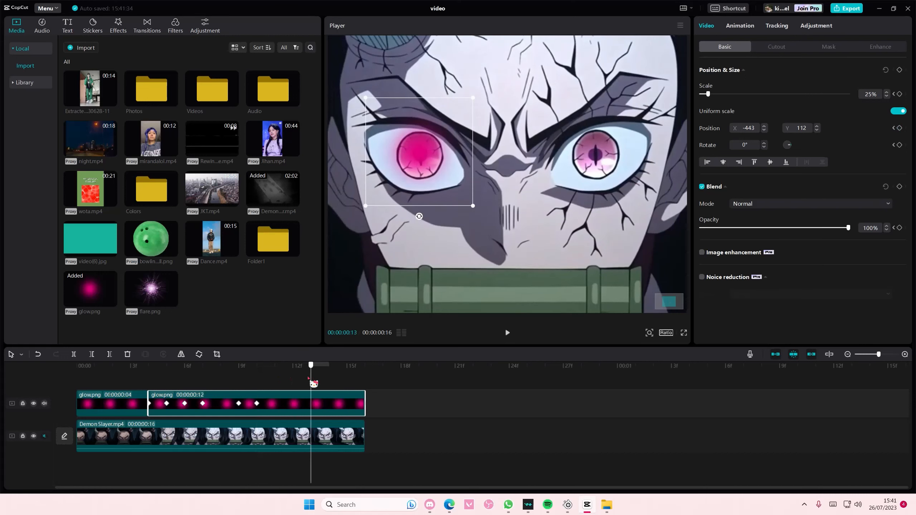
pyautogui.moveTo(425, 164); pyautogui.dragTo(425, 164)
# - Play the sequence from the start to check how the glow follows the left-hand eye
pyautogui.moveTo(311, 371); pyautogui.dragTo(33, 374)
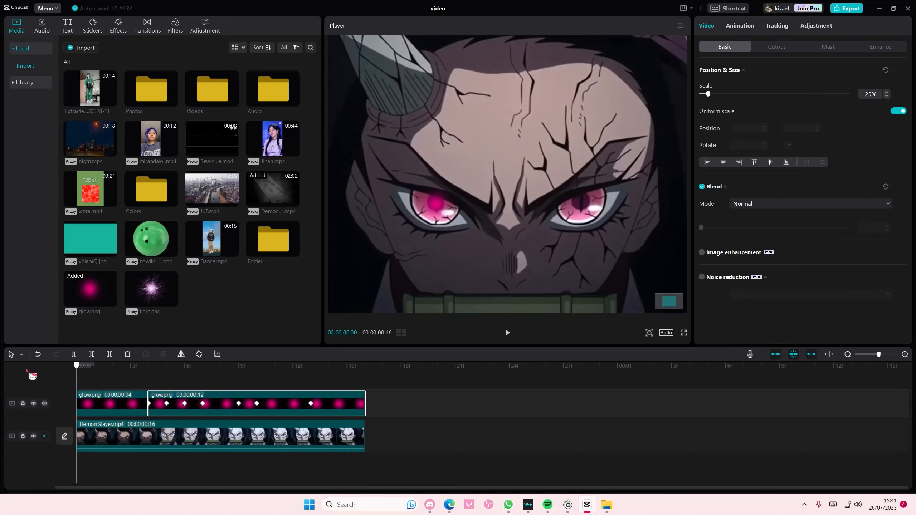
pyautogui.click(107, 385)
pyautogui.press('space')
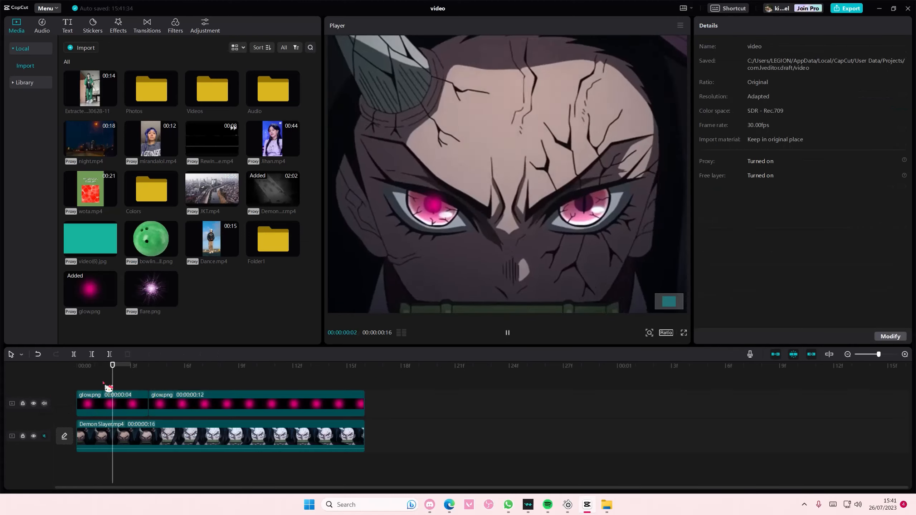
pyautogui.click(148, 368)
pyautogui.moveTo(143, 365); pyautogui.dragTo(50, 374)
pyautogui.press('space')
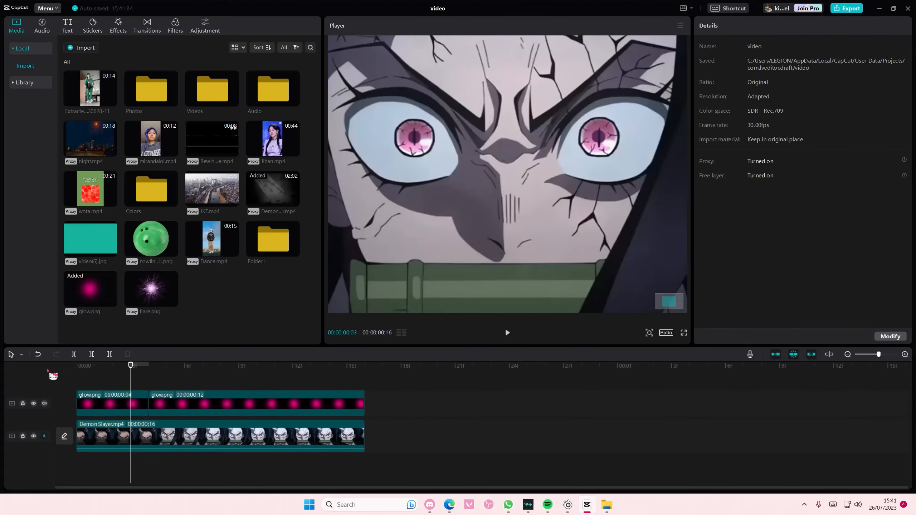
pyautogui.click(130, 376)
pyautogui.press('space')
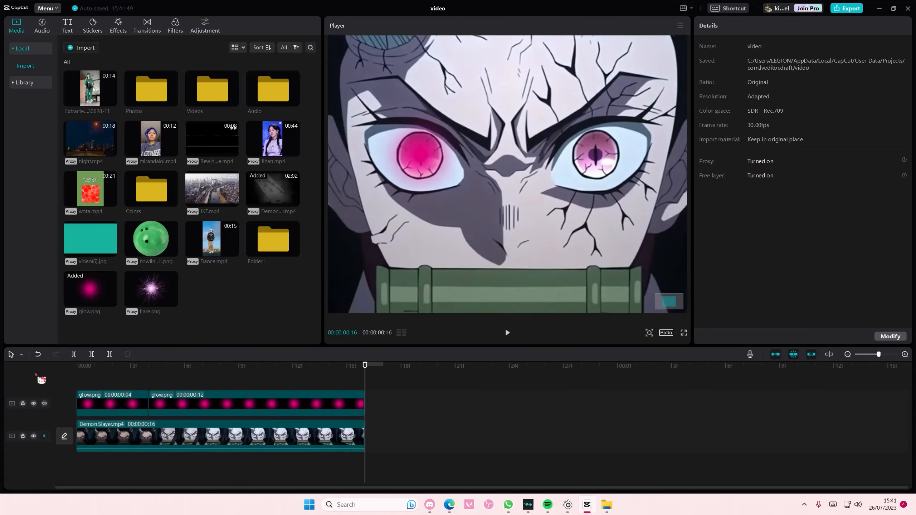
# - Duplicate the first glow clip at the start of the timeline and turn the copy into a compound clip
pyautogui.click(112, 400)
pyautogui.moveTo(364, 378); pyautogui.dragTo(78, 390)
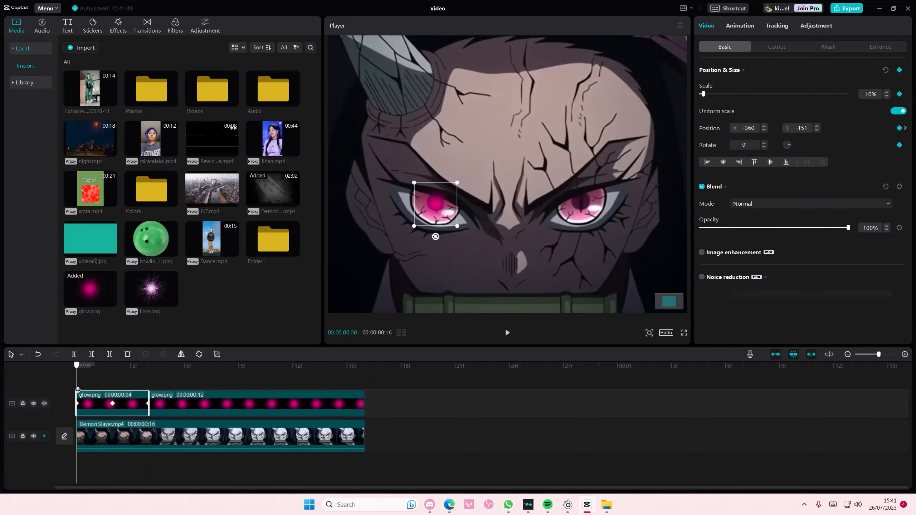
pyautogui.hotkey('ctrl', 'v')
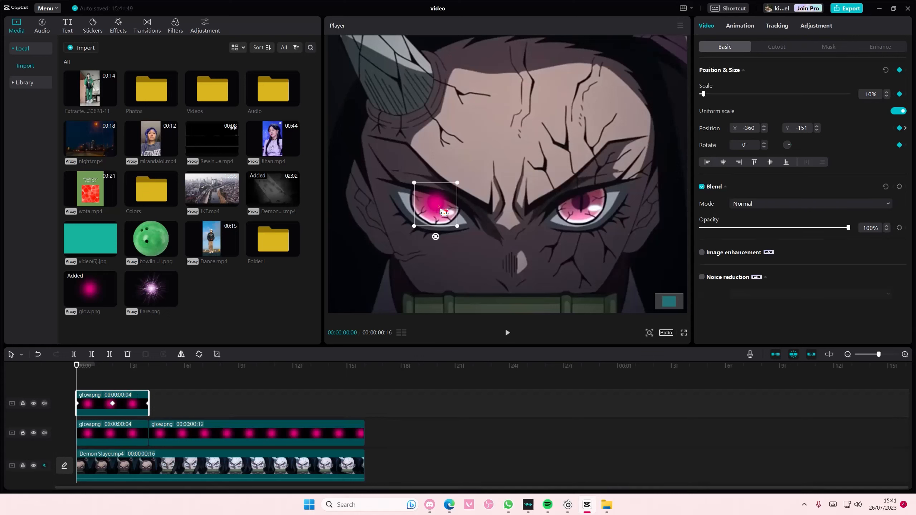
pyautogui.rightClick(125, 395)
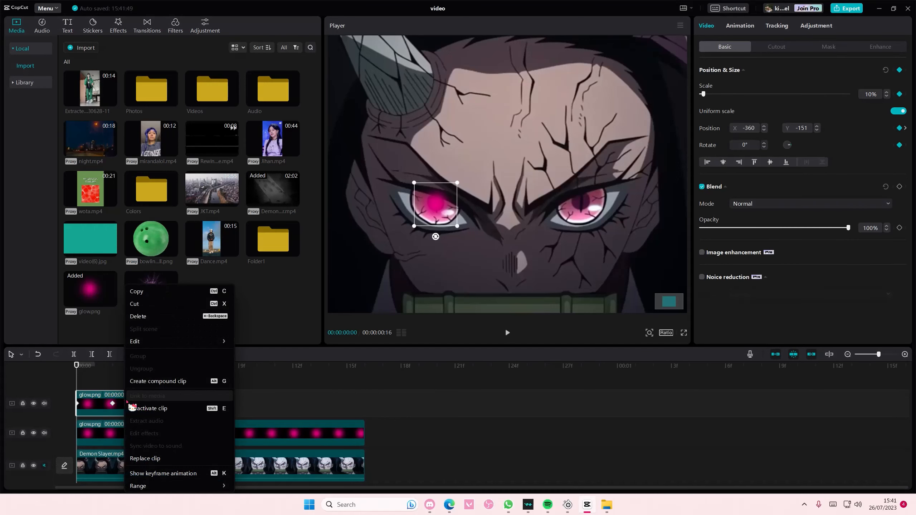
pyautogui.click(158, 385)
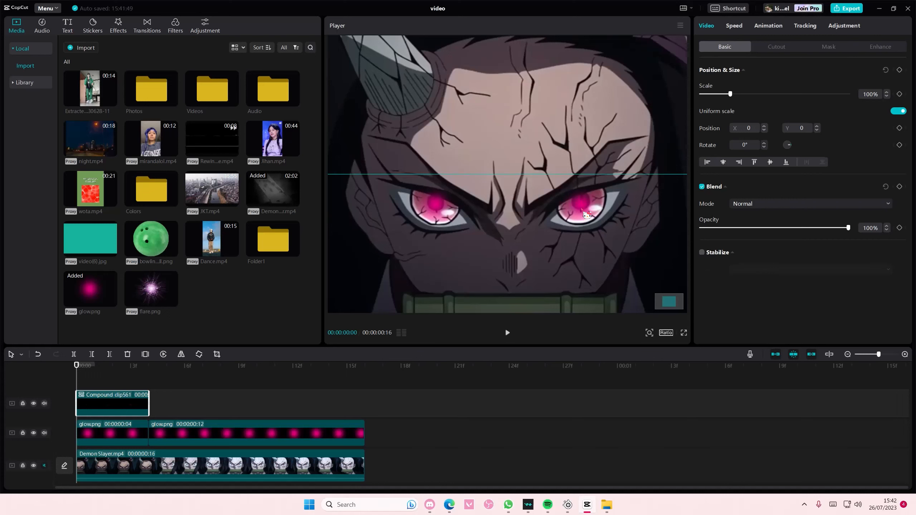
pyautogui.click(197, 439)
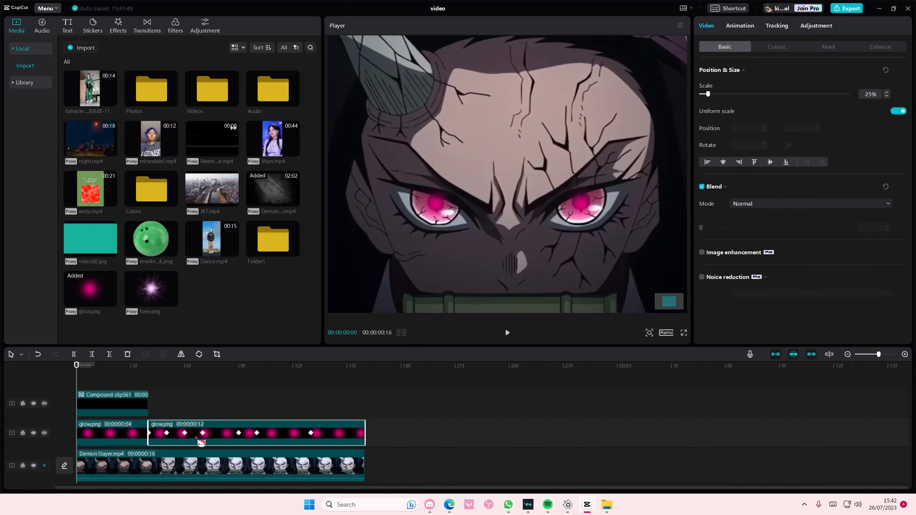
pyautogui.moveTo(198, 415); pyautogui.dragTo(265, 398)
pyautogui.rightClick(266, 398)
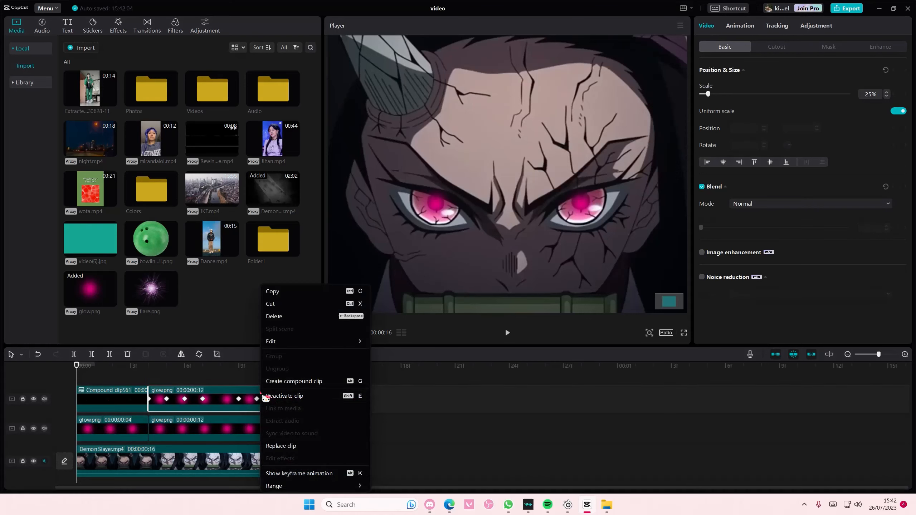
pyautogui.click(294, 381)
pyautogui.click(183, 367)
pyautogui.moveTo(181, 385); pyautogui.dragTo(145, 400)
pyautogui.click(172, 377)
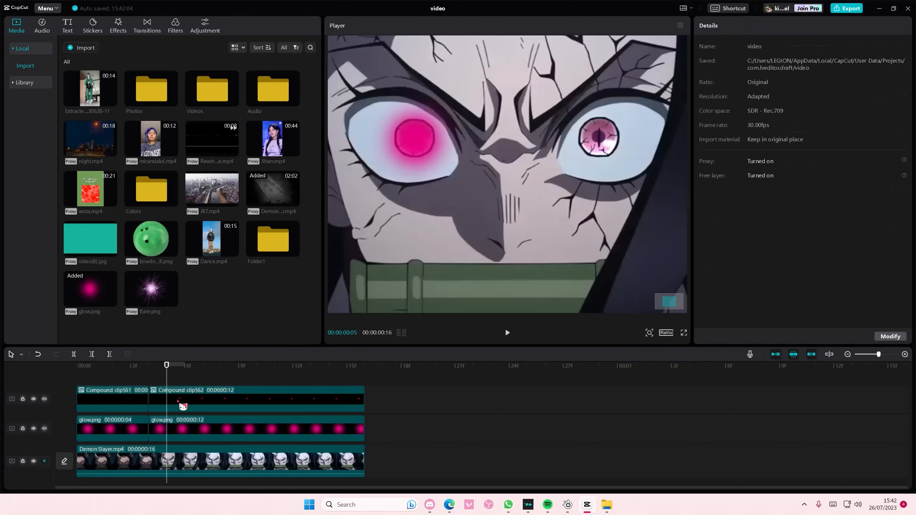
pyautogui.click(176, 401)
pyautogui.press('Delete')
# - Duplicate the second glow clip onto the track above and turn the copy into a compound clip
pyautogui.click(179, 425)
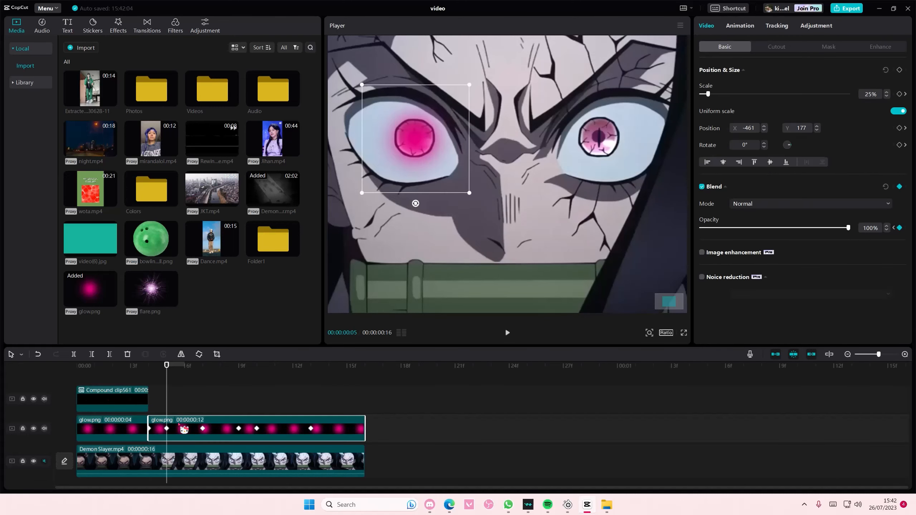
pyautogui.moveTo(184, 429); pyautogui.dragTo(160, 386)
pyautogui.rightClick(185, 399)
pyautogui.click(214, 381)
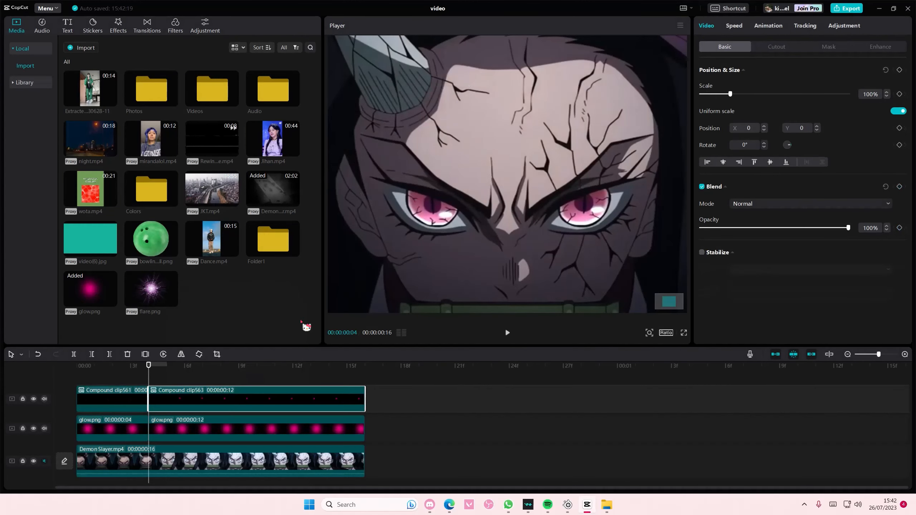
# - Move the second compound clip to about X 925, Y 0 to put its glow over the right-hand eye at frame 6
pyautogui.click(185, 372)
pyautogui.moveTo(194, 394); pyautogui.dragTo(230, 398)
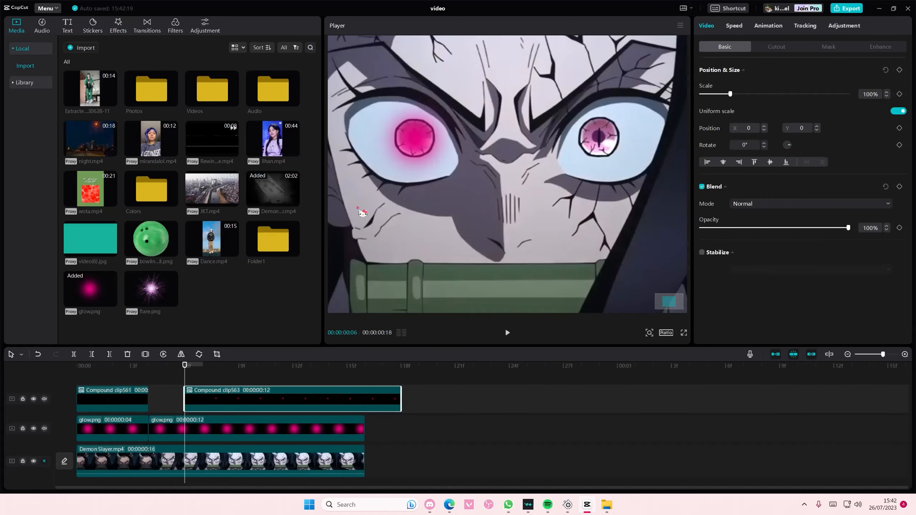
pyautogui.hotkey('ctrl', 'z')
pyautogui.moveTo(409, 154); pyautogui.dragTo(593, 155)
# - Fit the whole frame in the preview and play the sequence from the start to check both eye glows
pyautogui.moveTo(198, 371); pyautogui.dragTo(46, 378)
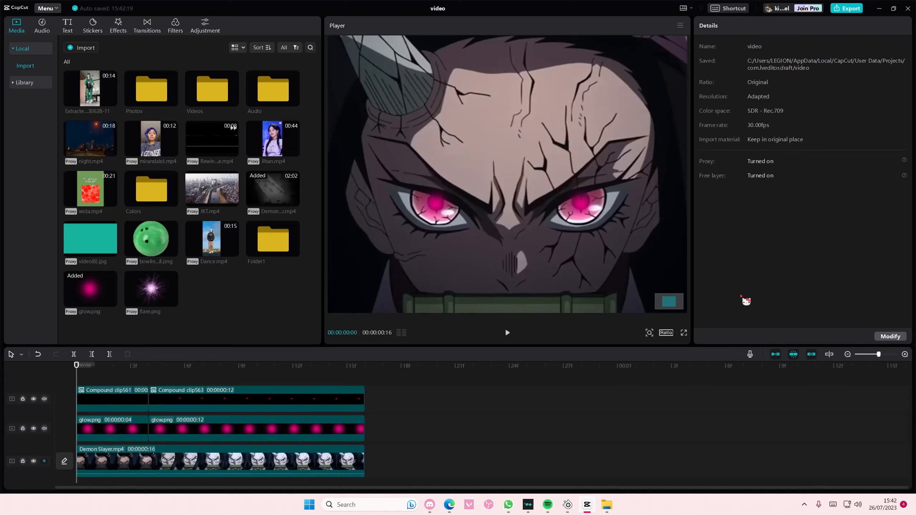
pyautogui.click(649, 332)
pyautogui.moveTo(651, 347); pyautogui.dragTo(634, 348)
pyautogui.click(137, 374)
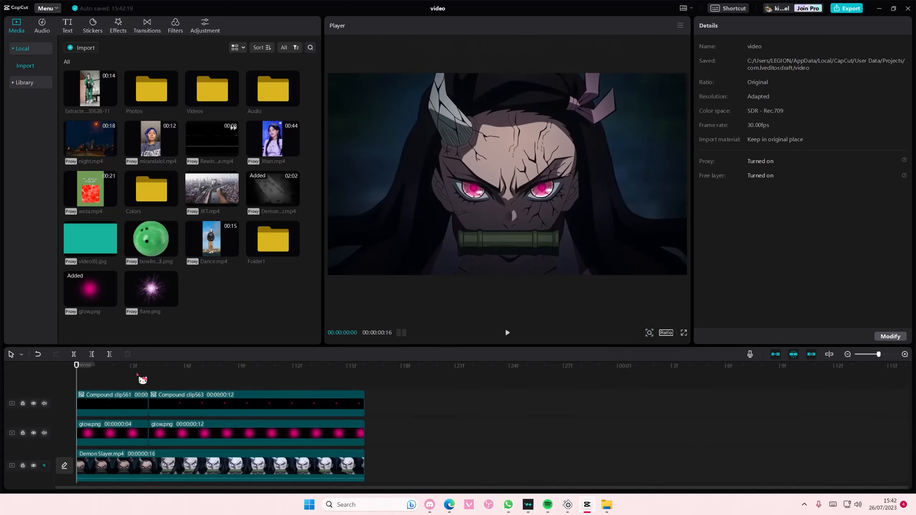
pyautogui.press('space')
pyautogui.press('space')
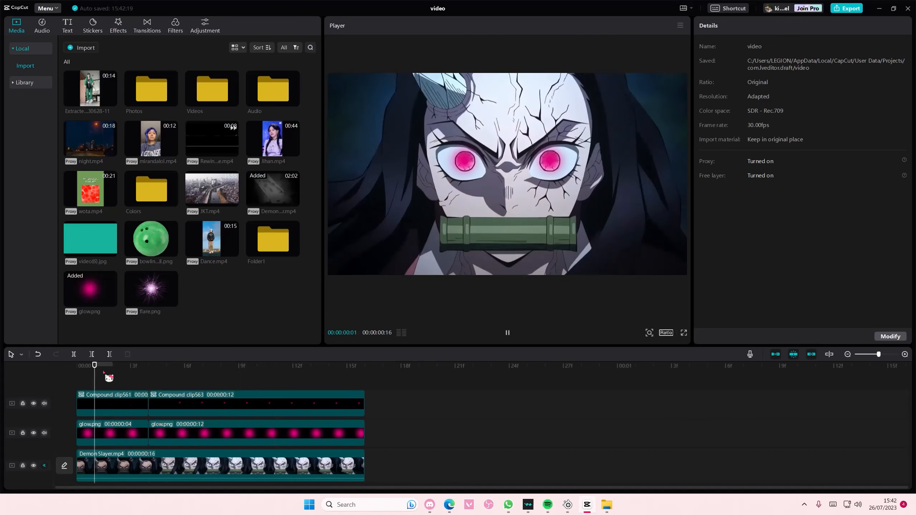
# - Try to align the second compound clip's glow with the right-hand eye at the last frame, using X 866
pyautogui.click(305, 406)
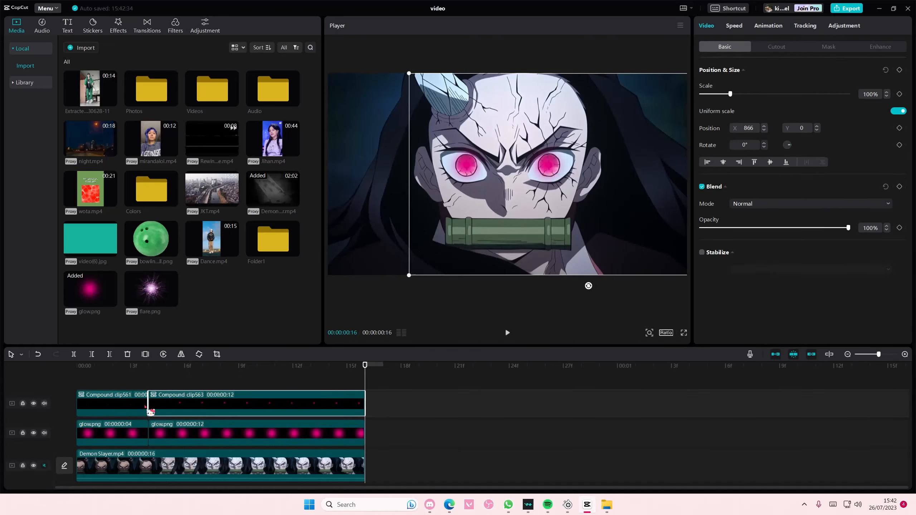
pyautogui.click(149, 381)
pyautogui.moveTo(152, 384); pyautogui.dragTo(183, 387)
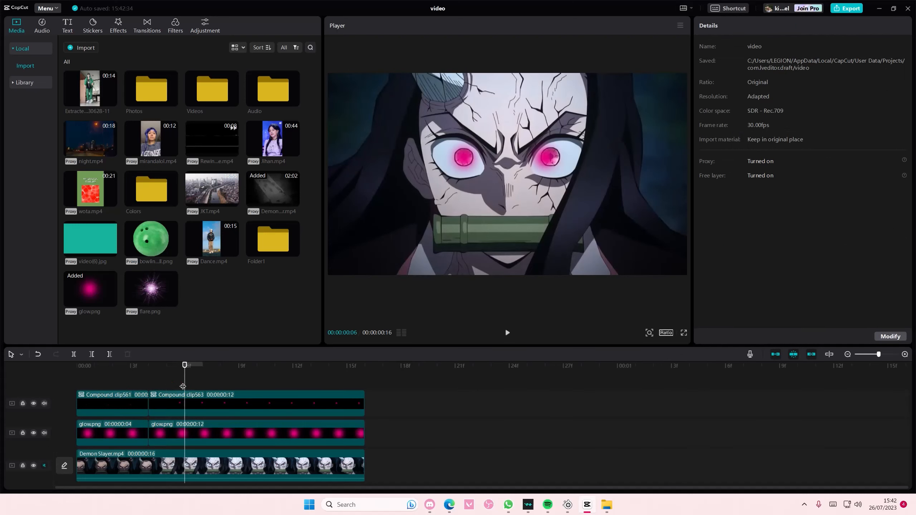
pyautogui.hotkey('ctrl', 'z')
# - Mirror the second compound clip and move it to X 0, Y 0 over the right-hand eye
pyautogui.click(189, 402)
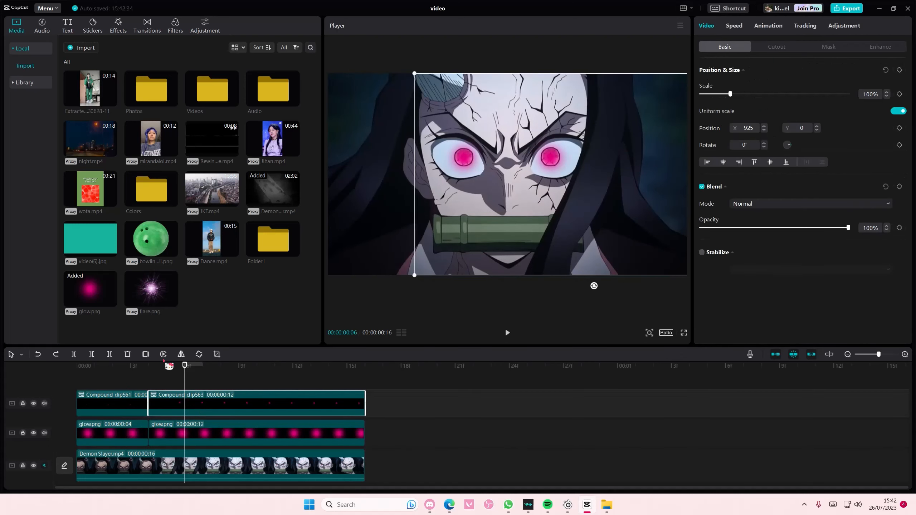
pyautogui.click(181, 356)
pyautogui.moveTo(623, 164); pyautogui.dragTo(536, 164)
pyautogui.moveTo(184, 385); pyautogui.dragTo(46, 400)
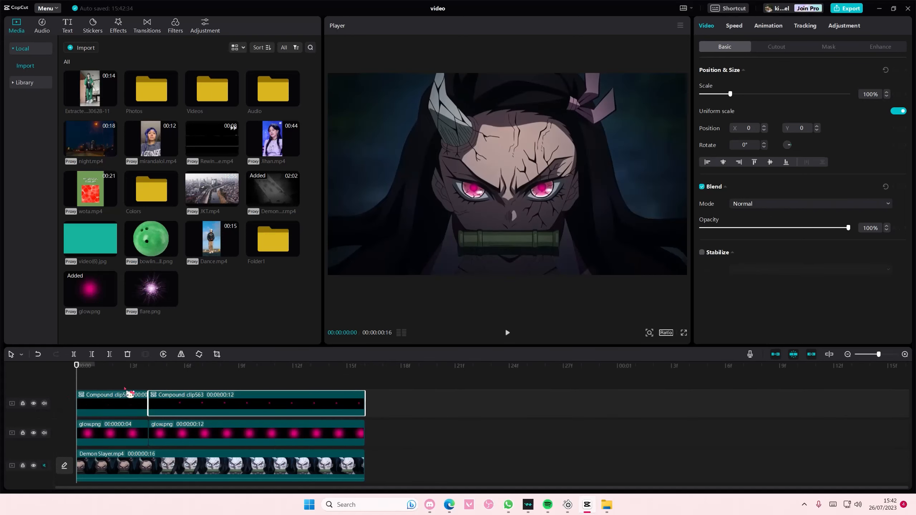
# - Mirror the first compound clip too and move it to X 0, Y 0 over the right-hand eye
pyautogui.moveTo(127, 384); pyautogui.dragTo(105, 383)
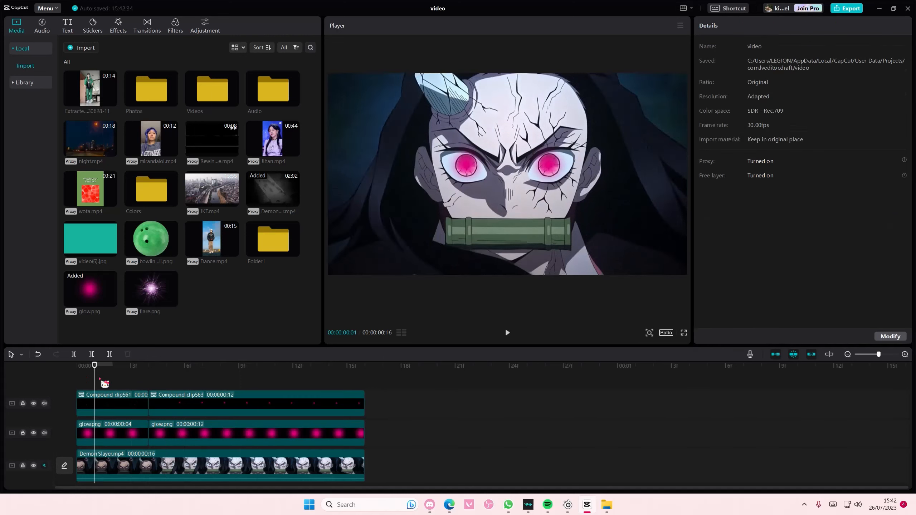
pyautogui.click(119, 431)
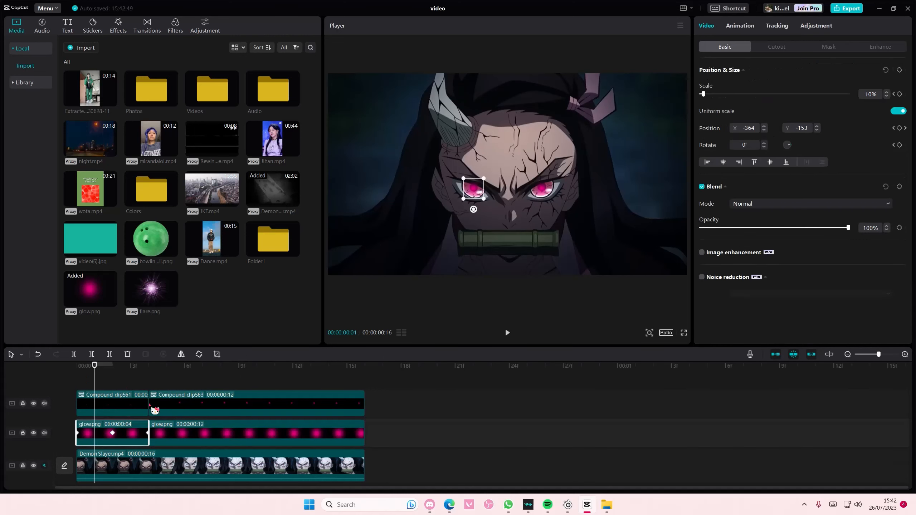
pyautogui.click(129, 414)
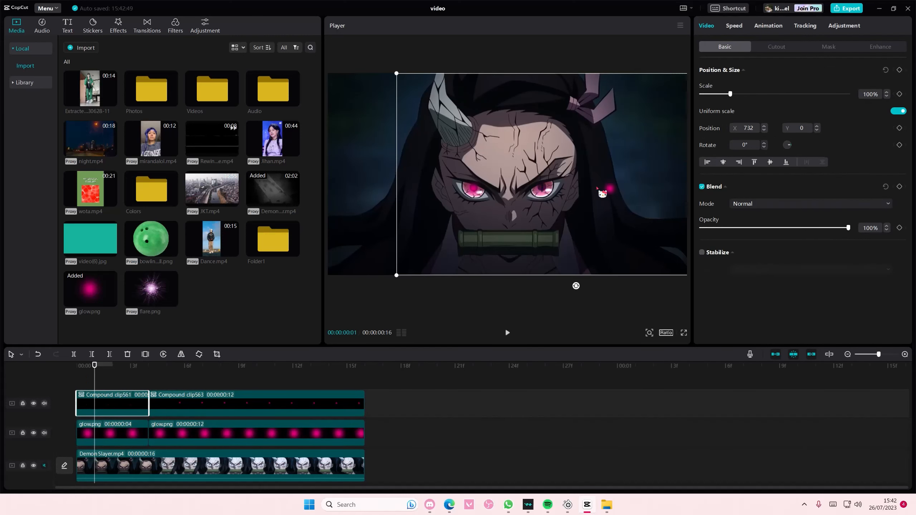
pyautogui.moveTo(602, 192); pyautogui.dragTo(548, 217)
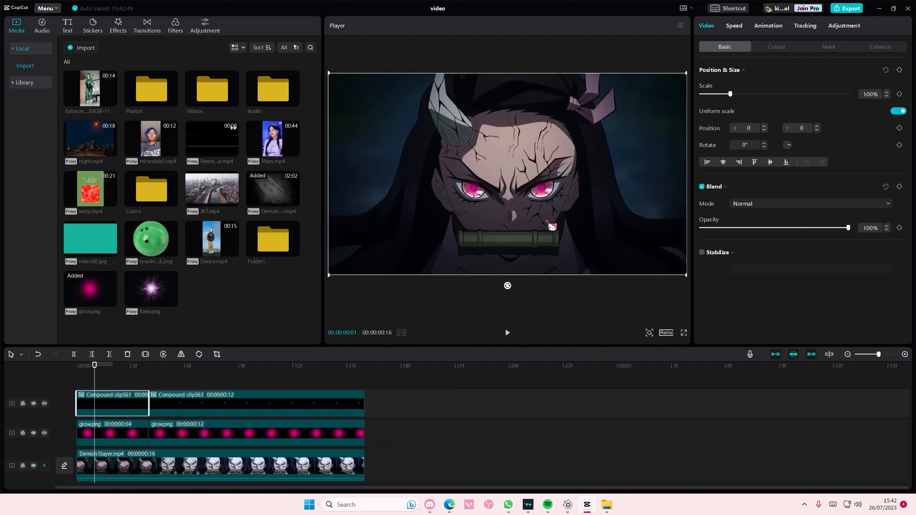
pyautogui.press('Right')
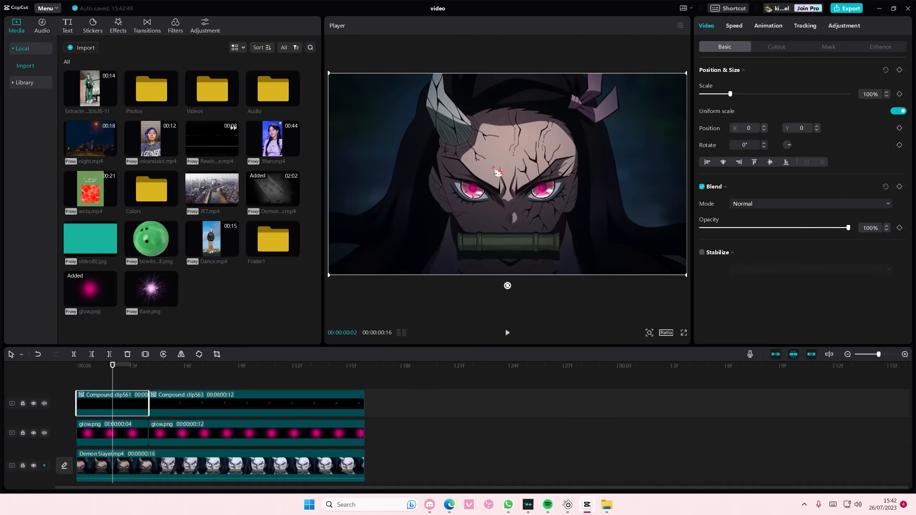
pyautogui.moveTo(551, 192); pyautogui.dragTo(558, 191)
# - Play the sequence from the start to check how the mirrored glows follow the right-hand eye
pyautogui.click(91, 390)
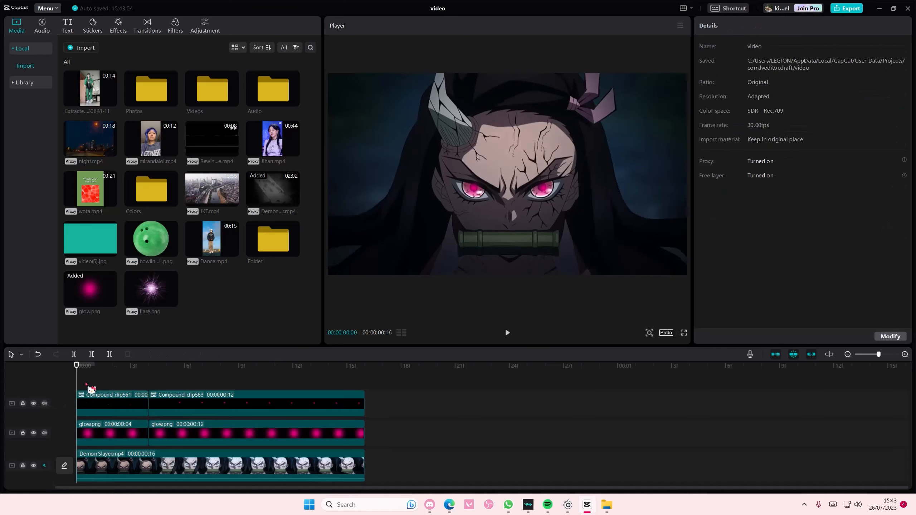
pyautogui.press('space')
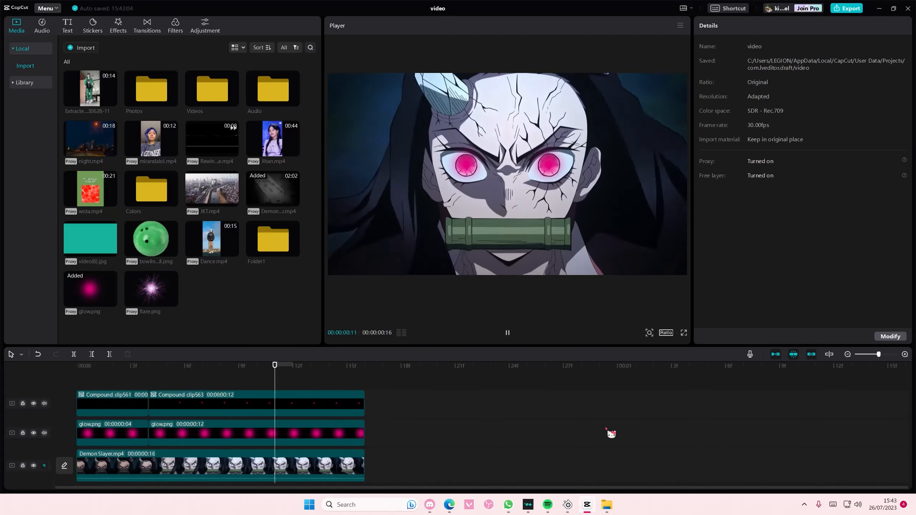